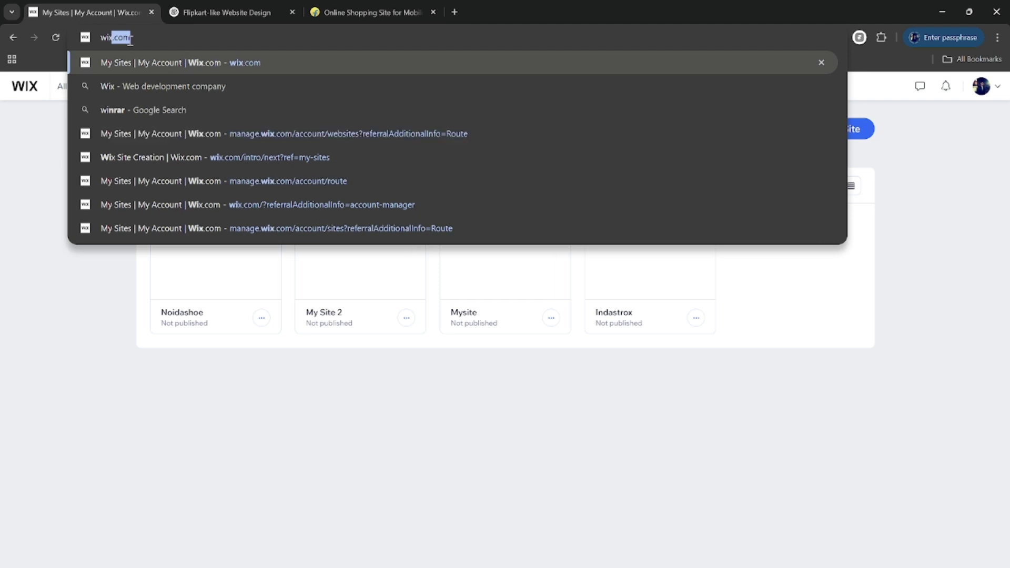
Open wix.com, create a new site and start the AI setup chat
{"action": "type", "text": ".com"}
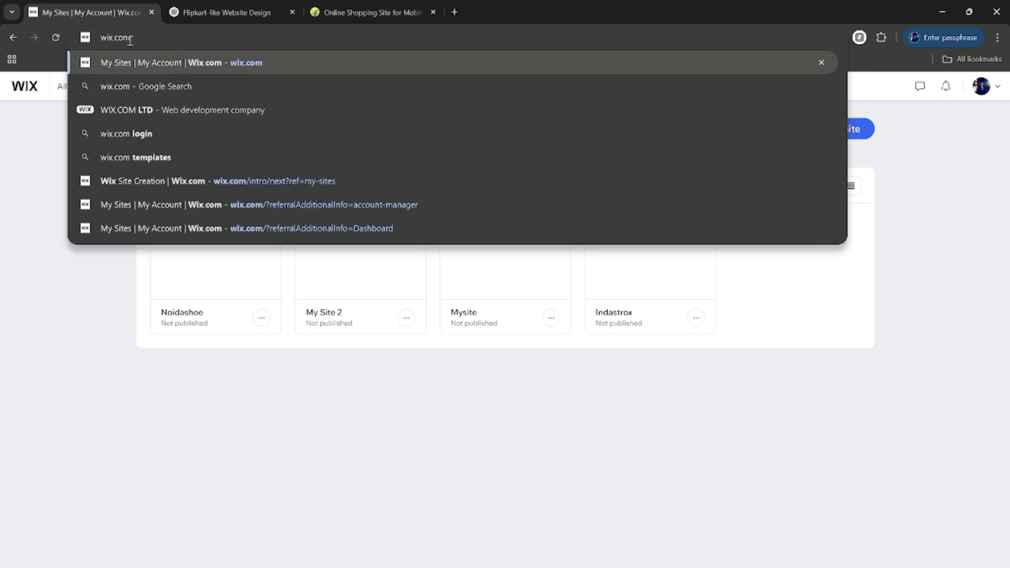
{"action": "key", "text": "Return"}
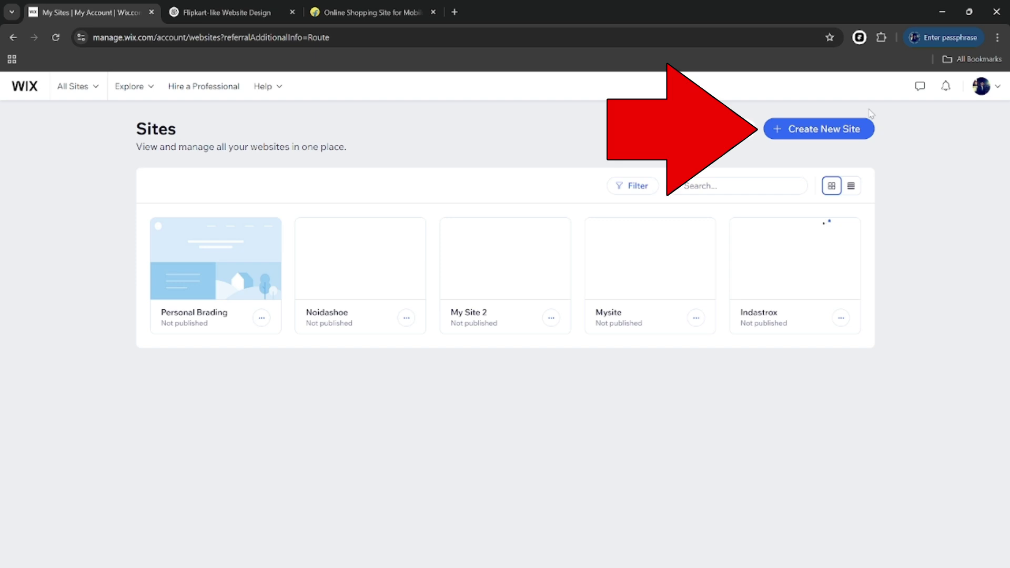
{"action": "left_click", "coordinate": [821, 135]}
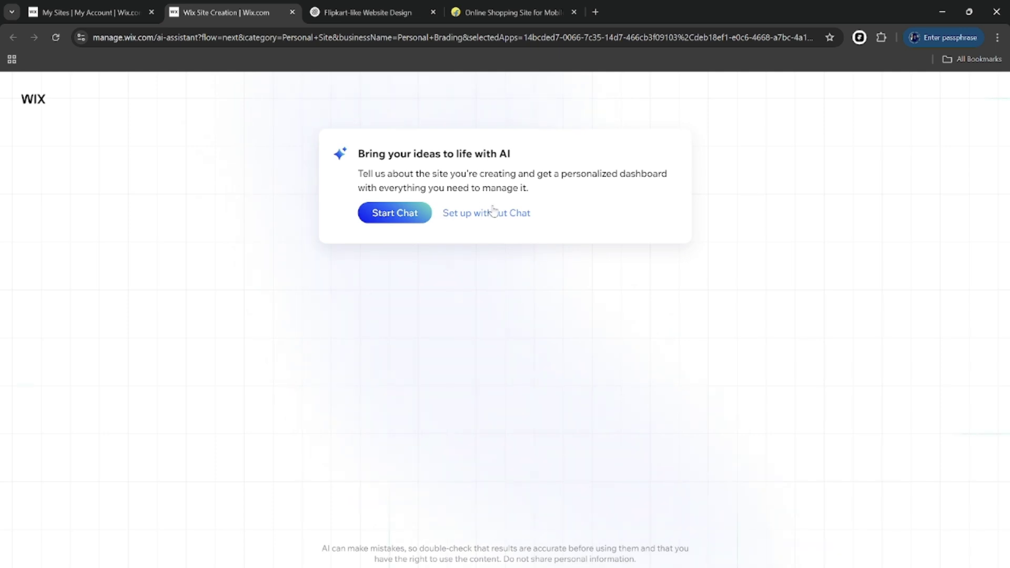
{"action": "left_click", "coordinate": [398, 216]}
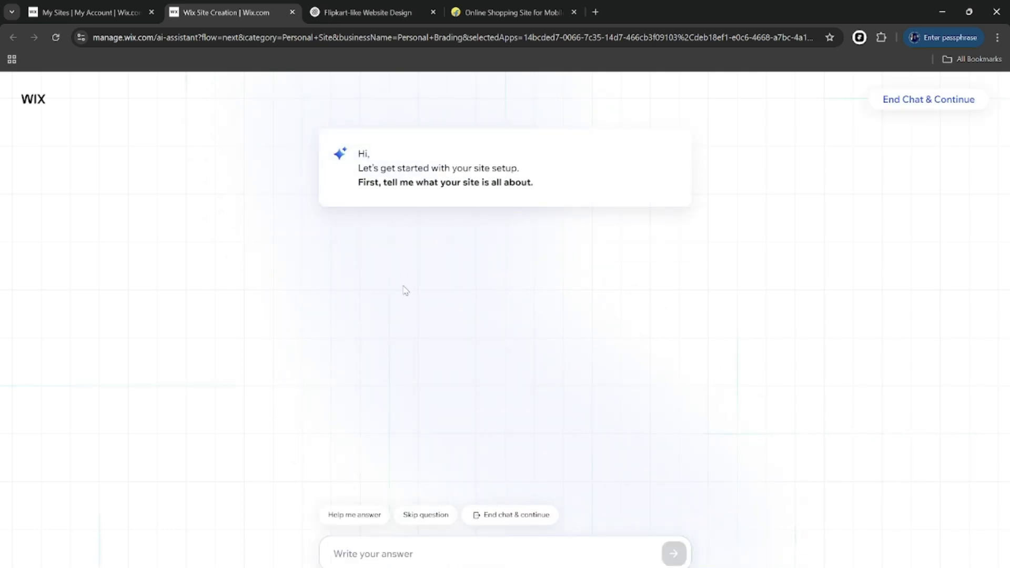
Answer the chat's question about what the site is about with "i want a personal branding website"
{"action": "left_click", "coordinate": [361, 556]}
{"action": "type", "text": "i wa"}
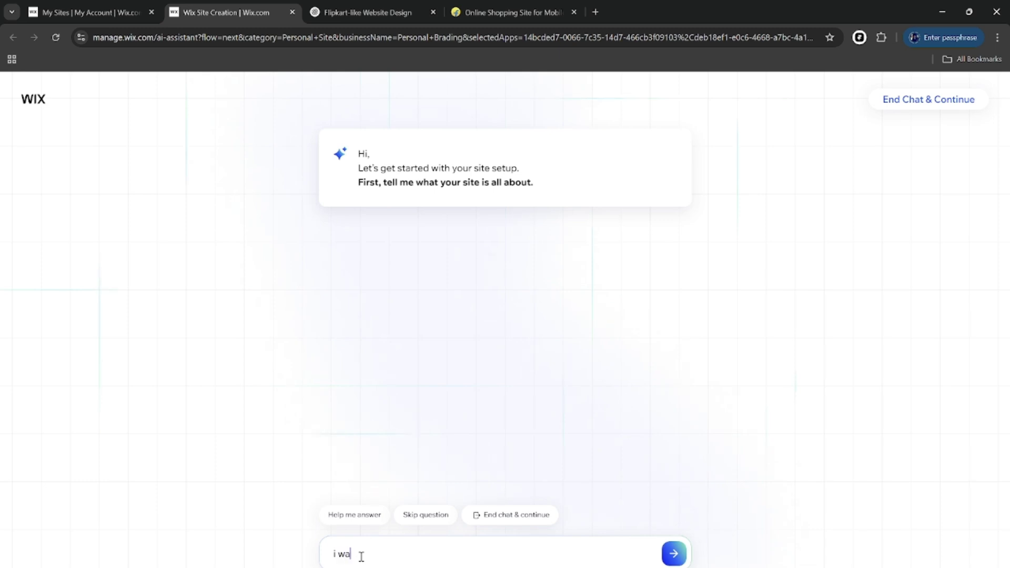
{"action": "type", "text": "nt a personal brandi"}
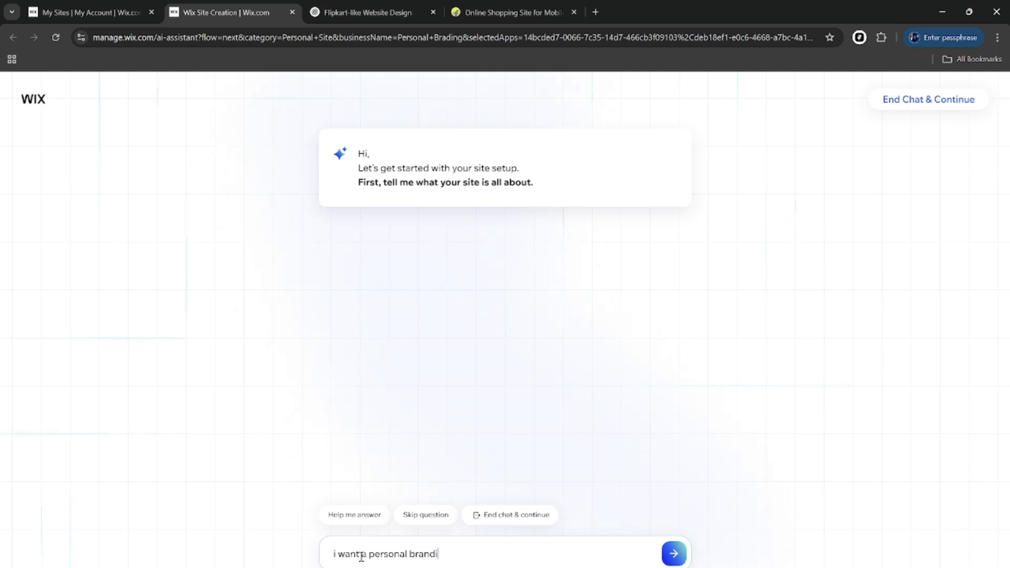
{"action": "type", "text": "ng website"}
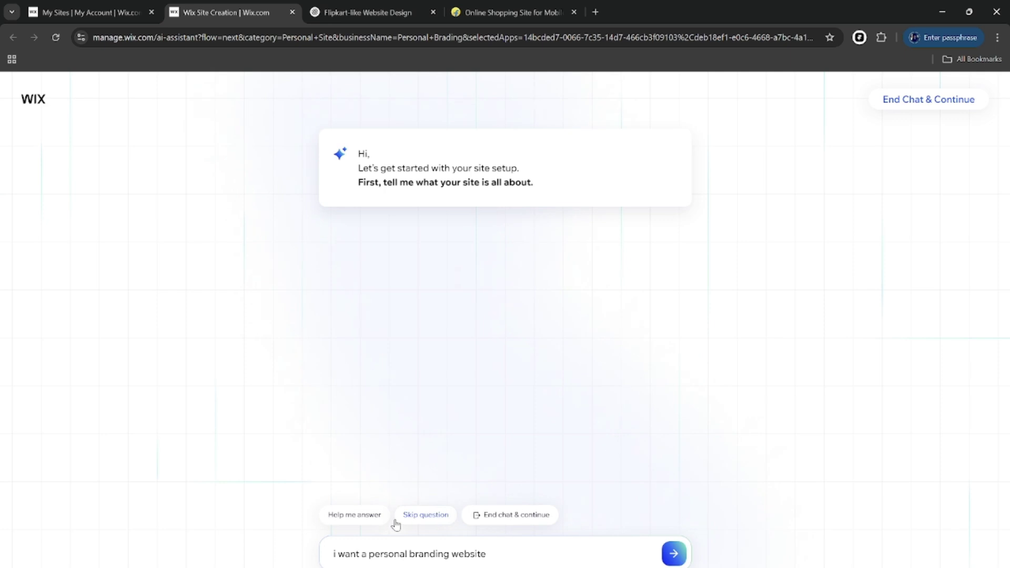
{"action": "left_click", "coordinate": [672, 556]}
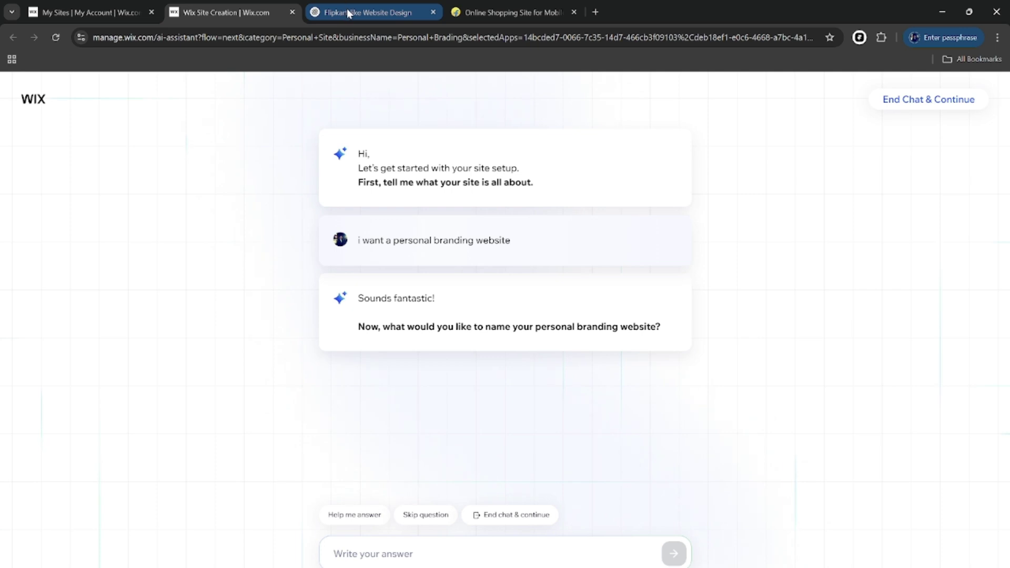
Switch to the ChatGPT conversation "Flipkart-like Website Design" and copy the original request at its start
{"action": "left_click", "coordinate": [349, 11]}
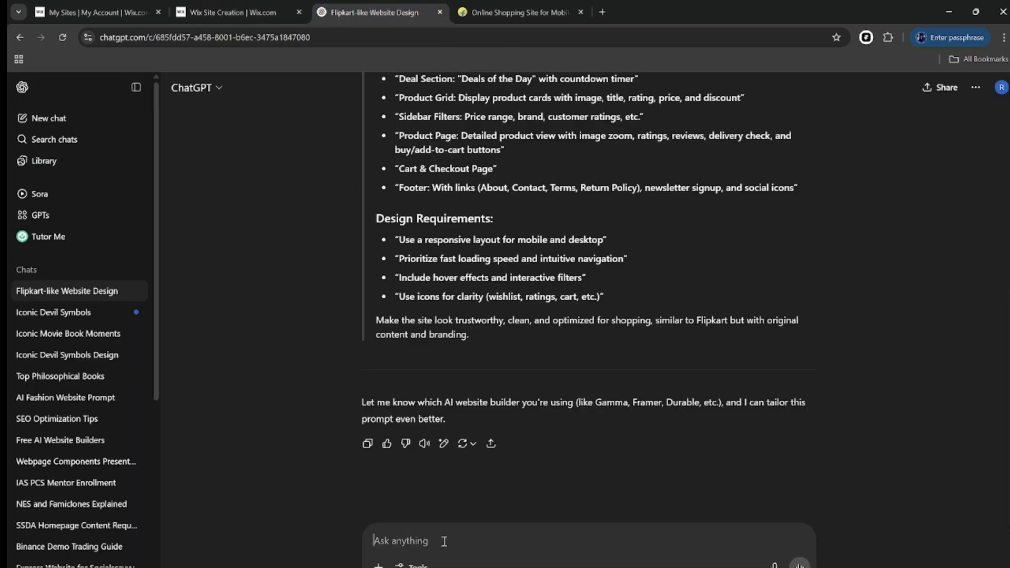
{"action": "scroll", "coordinate": [507, 474], "scroll_direction": "up", "scroll_amount": 3}
{"action": "scroll", "coordinate": [506, 457], "scroll_direction": "up", "scroll_amount": 2}
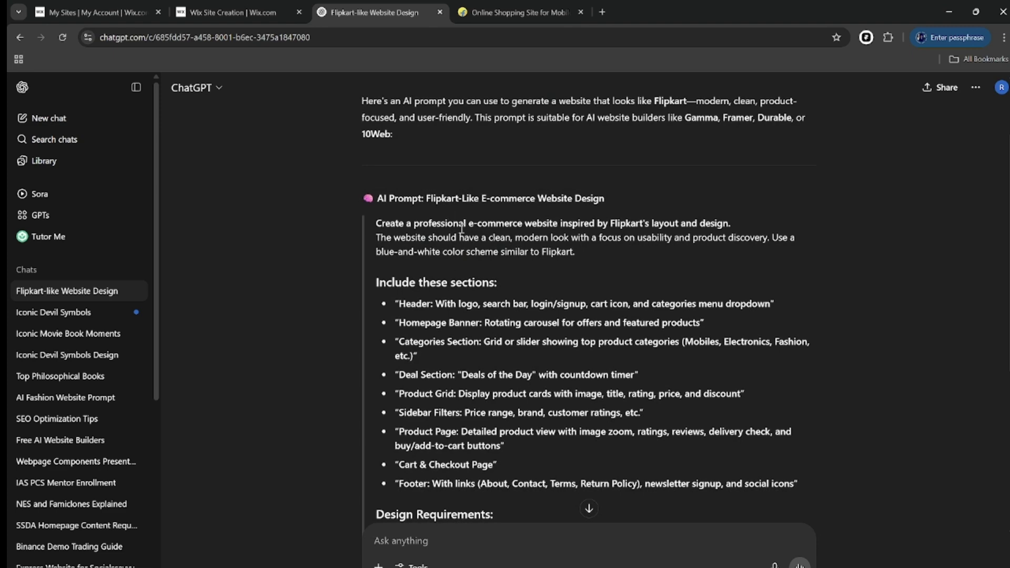
{"action": "scroll", "coordinate": [521, 263], "scroll_direction": "up", "scroll_amount": 2}
{"action": "left_click_drag", "start_coordinate": [528, 130], "coordinate": [802, 131]}
{"action": "right_click", "coordinate": [781, 126]}
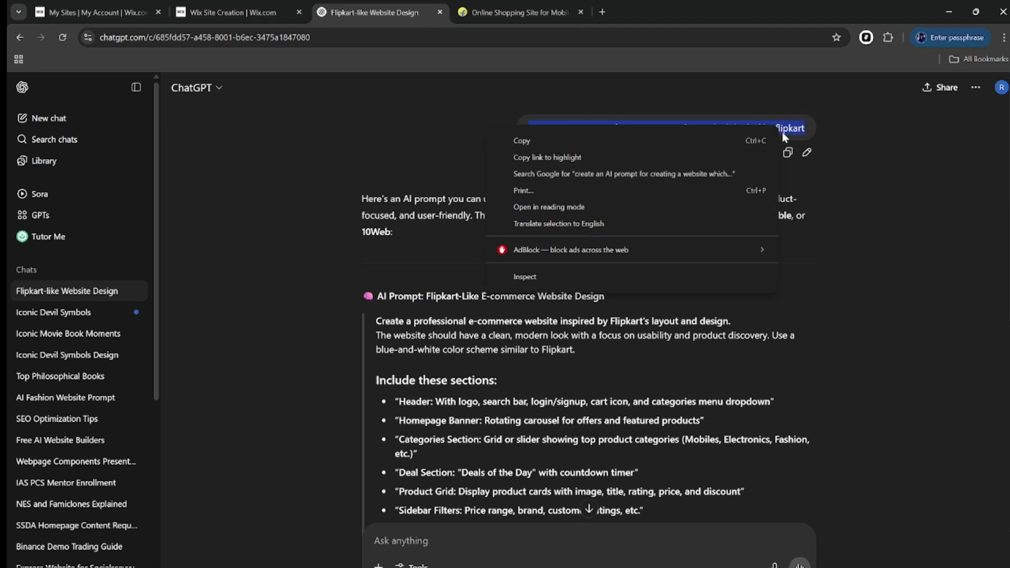
{"action": "left_click", "coordinate": [679, 140]}
Send ChatGPT the copied request "create an AI prompt for creating a website which looks like flipkart"
{"action": "scroll", "coordinate": [364, 508], "scroll_direction": "down", "scroll_amount": 5}
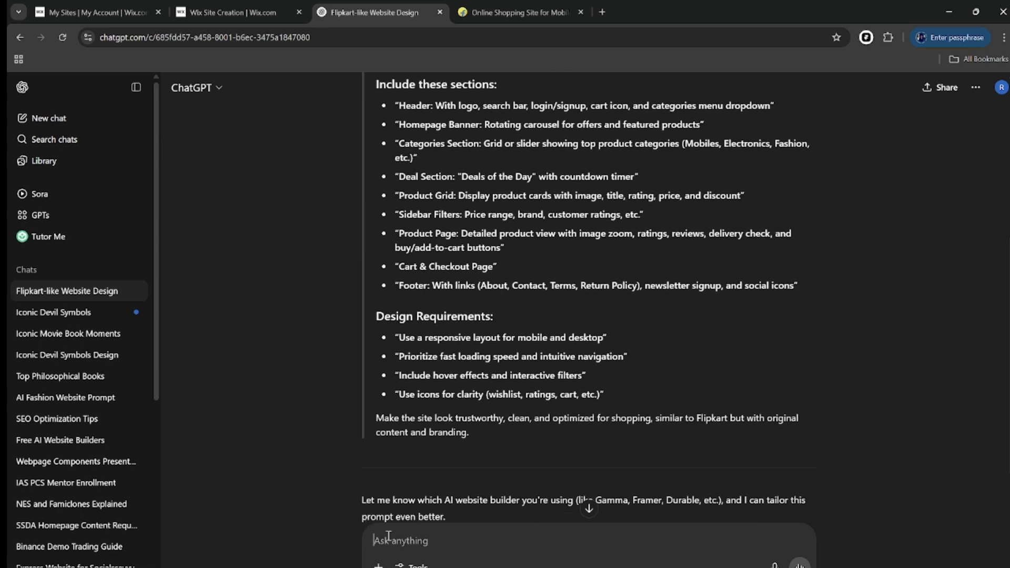
{"action": "key", "text": "ctrl+v"}
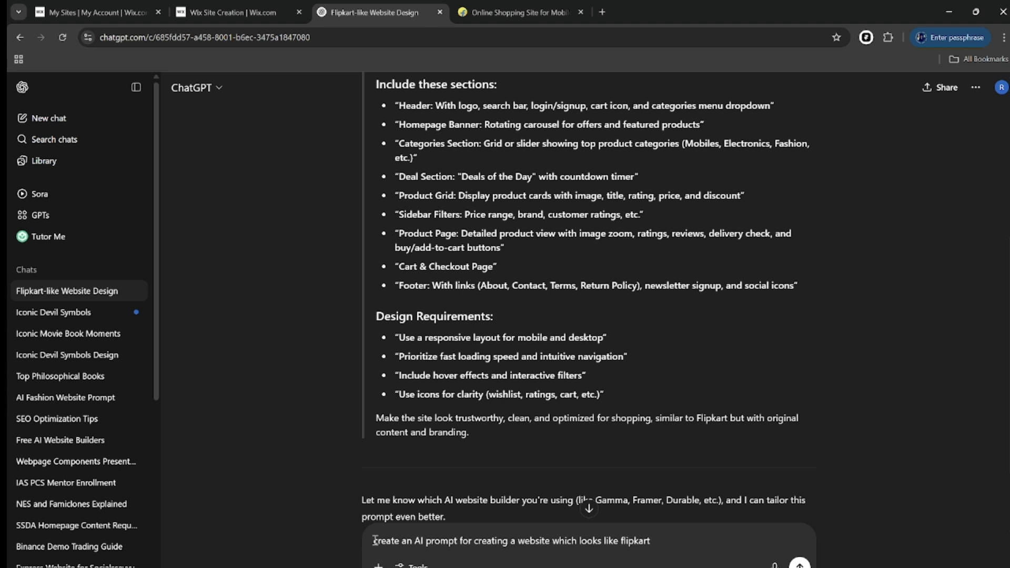
{"action": "left_click_drag", "start_coordinate": [374, 541], "coordinate": [457, 544]}
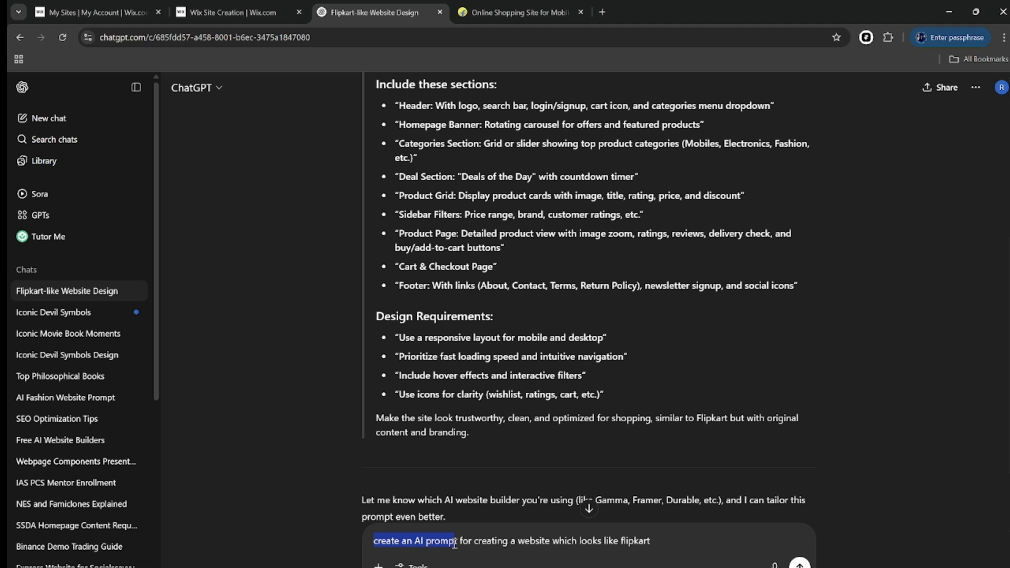
{"action": "left_click", "coordinate": [679, 543]}
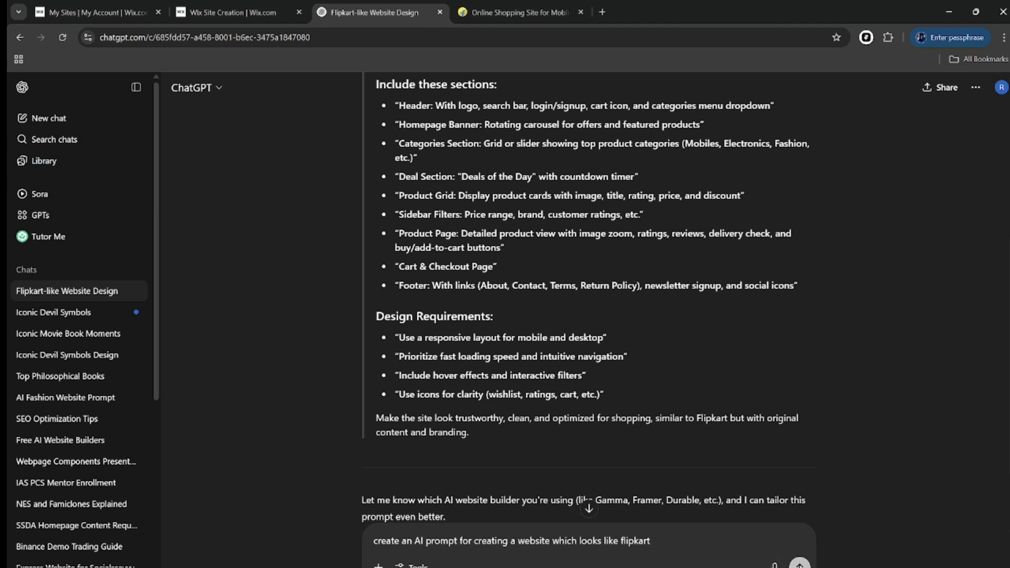
{"action": "left_click_drag", "start_coordinate": [374, 541], "coordinate": [664, 541]}
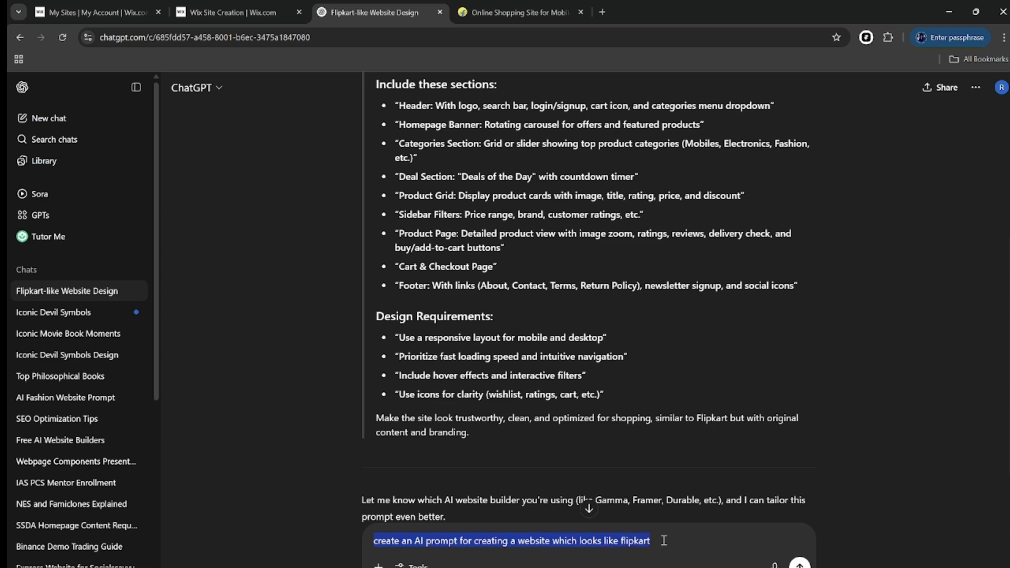
{"action": "key", "text": "Return"}
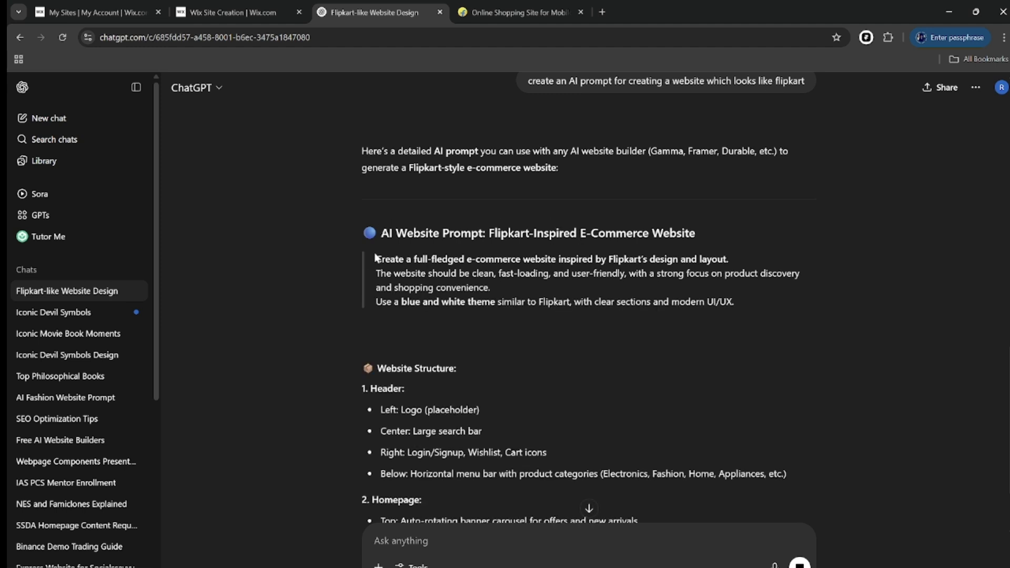
Copy the opening paragraph of the new Flipkart-inspired website prompt and paste it as the answer in the Wix chat
{"action": "left_click_drag", "start_coordinate": [376, 259], "coordinate": [729, 311]}
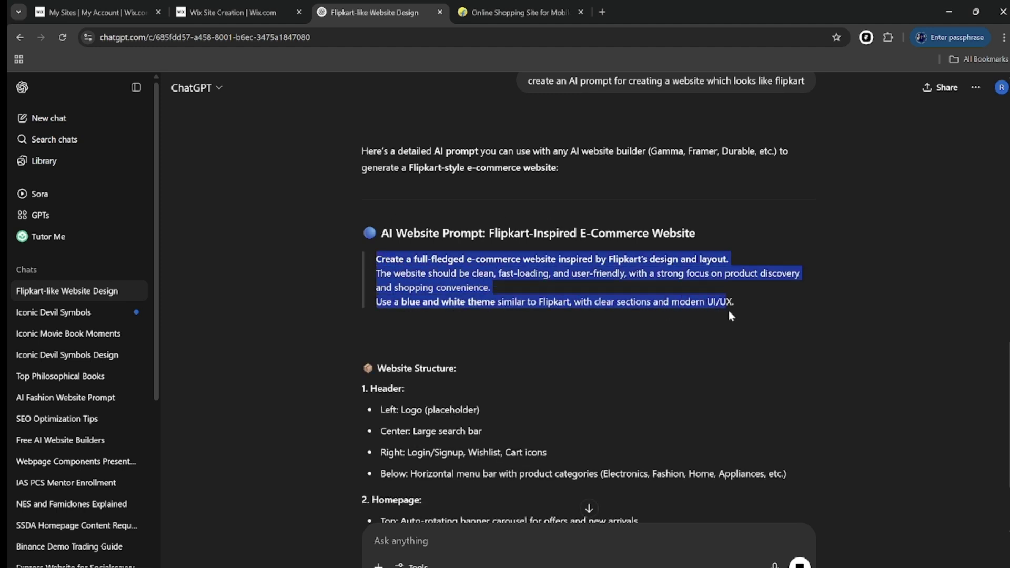
{"action": "right_click", "coordinate": [458, 273]}
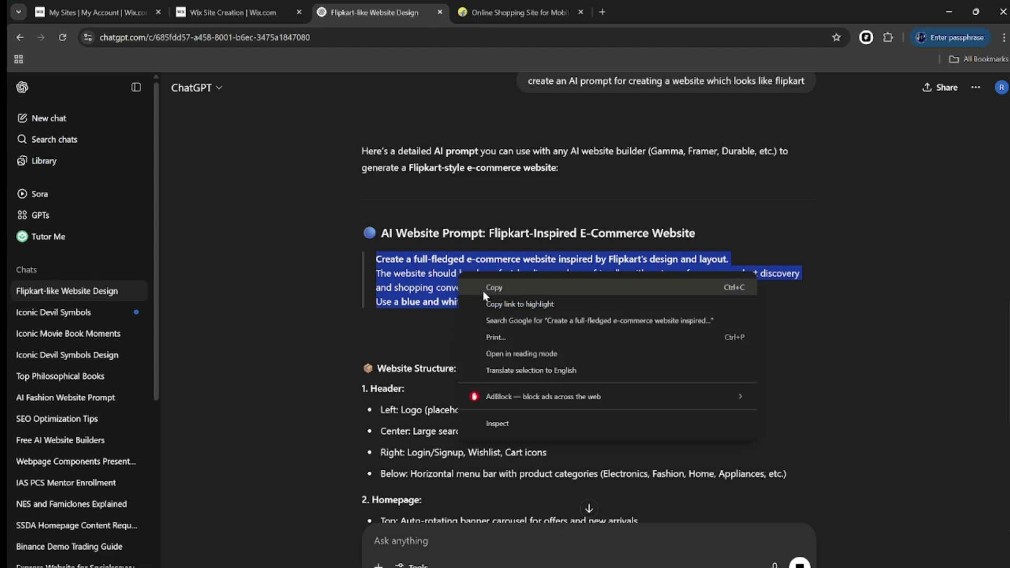
{"action": "left_click", "coordinate": [483, 289]}
{"action": "left_click", "coordinate": [230, 12]}
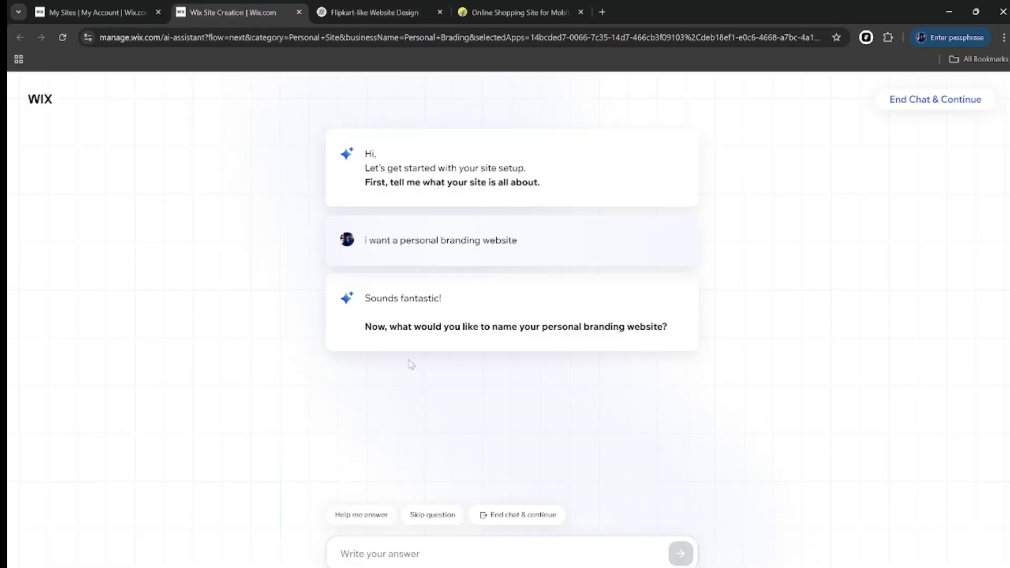
{"action": "left_click", "coordinate": [381, 560]}
{"action": "right_click", "coordinate": [383, 558]}
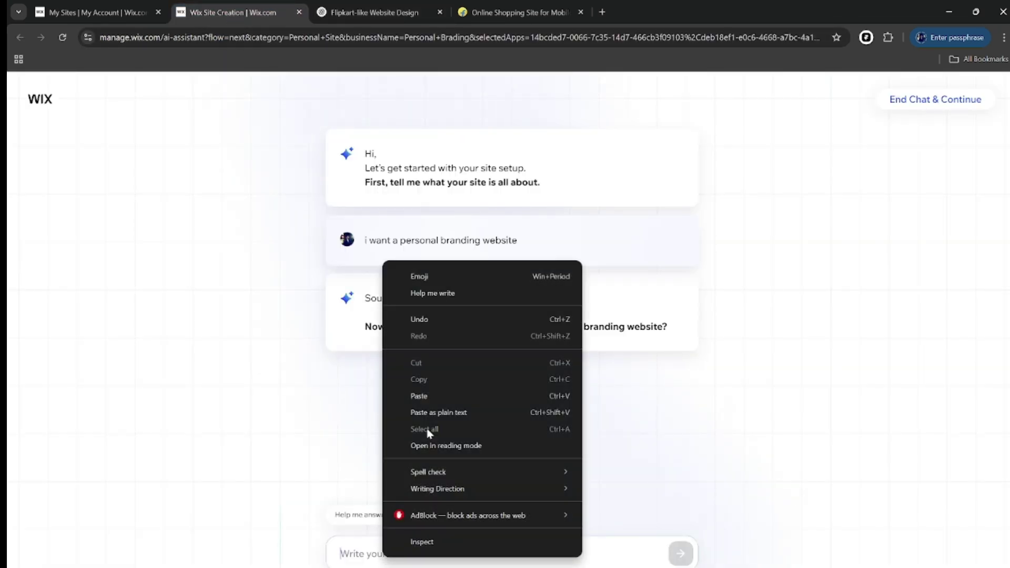
{"action": "left_click", "coordinate": [435, 392]}
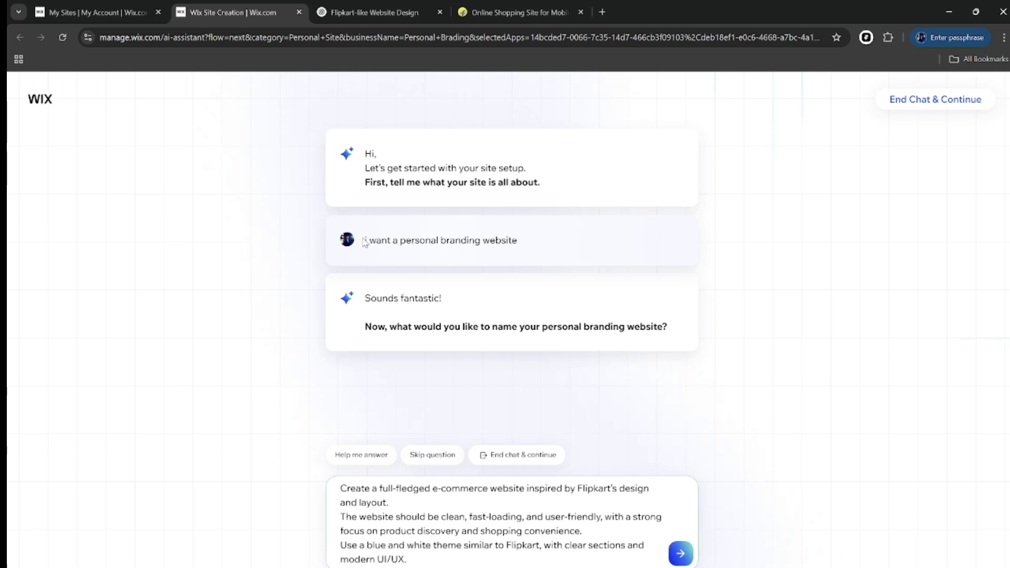
Delete the pasted e-commerce prompt from the unsent chat answer
{"action": "left_click_drag", "start_coordinate": [364, 241], "coordinate": [527, 248]}
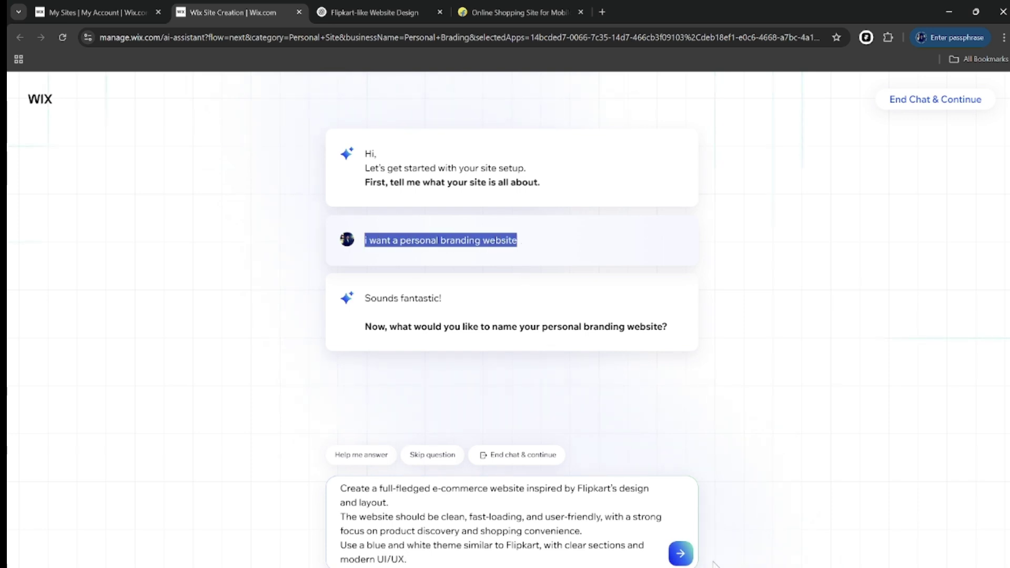
{"action": "left_click_drag", "start_coordinate": [434, 489], "coordinate": [488, 490]}
{"action": "left_click_drag", "start_coordinate": [342, 490], "coordinate": [418, 555]}
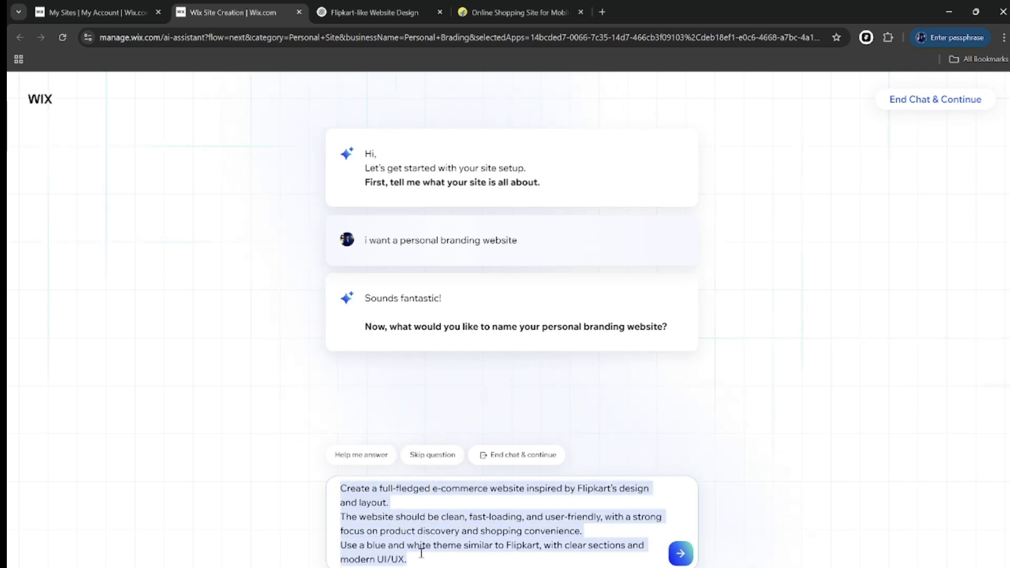
{"action": "key", "text": "BackSpace"}
End the setup chat and start designing the site by generating a design with AI
{"action": "left_click", "coordinate": [498, 516]}
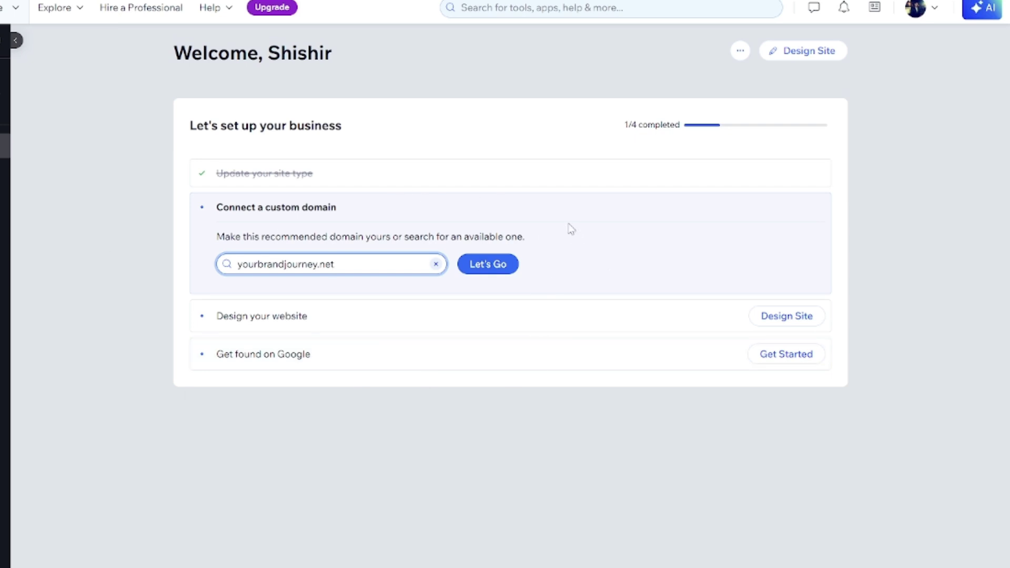
{"action": "left_click", "coordinate": [818, 52]}
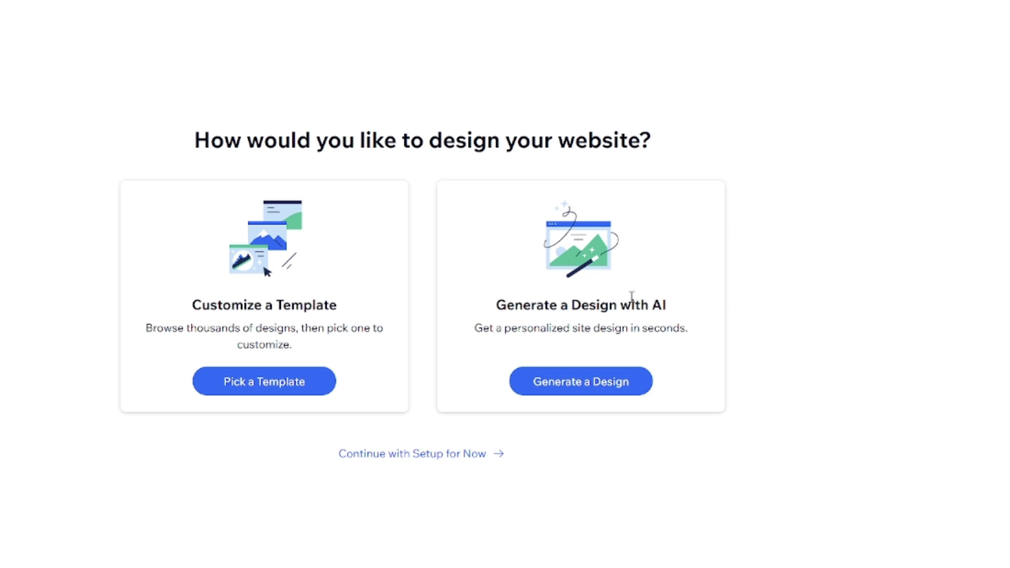
{"action": "left_click_drag", "start_coordinate": [503, 305], "coordinate": [655, 305]}
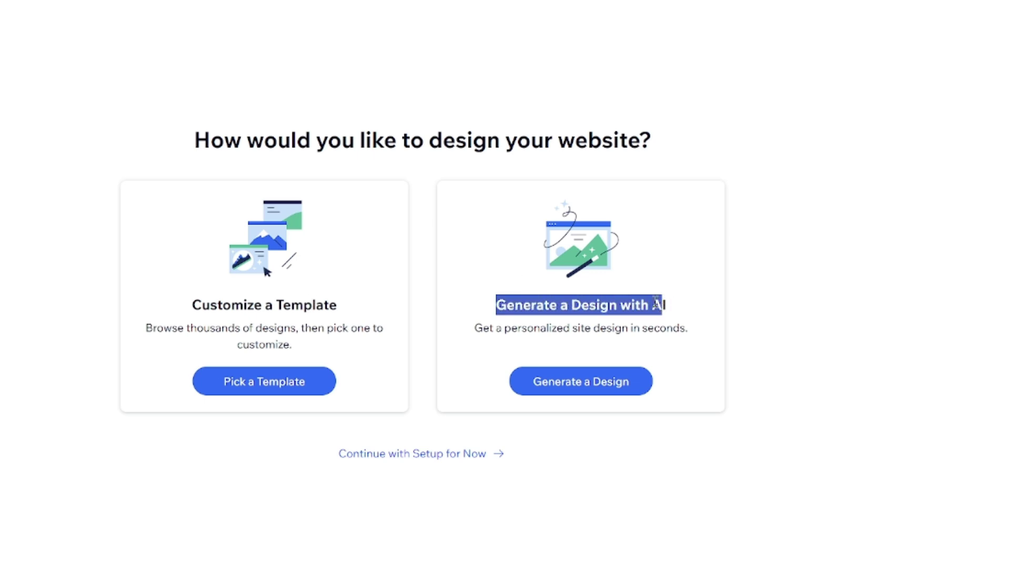
{"action": "left_click", "coordinate": [572, 389]}
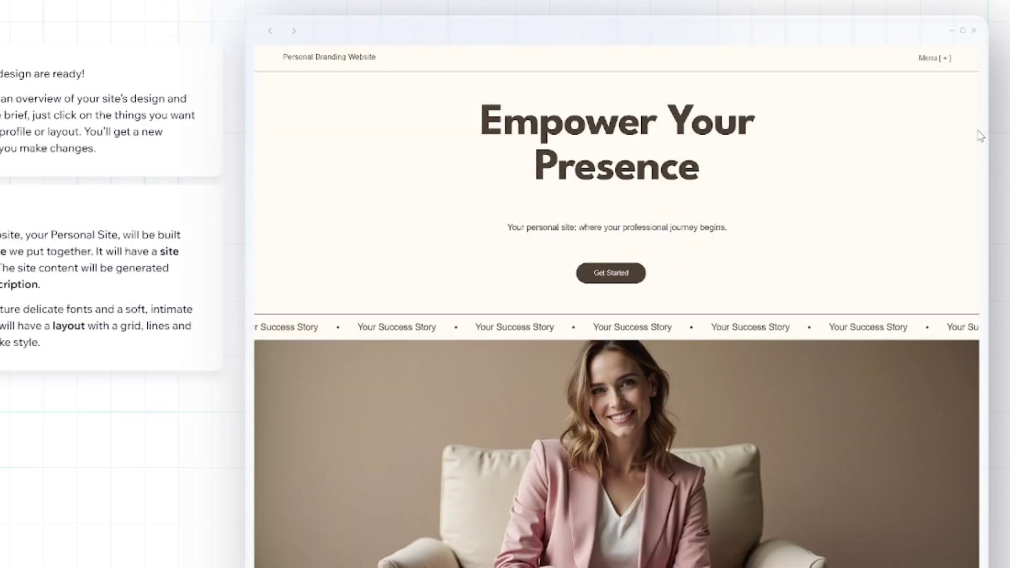
Review the generated homepage from its hero section through About Me, Skills and Portfolio down to the footer
{"action": "scroll", "coordinate": [825, 203], "scroll_direction": "down", "scroll_amount": 3}
{"action": "scroll", "coordinate": [659, 291], "scroll_direction": "down", "scroll_amount": 4}
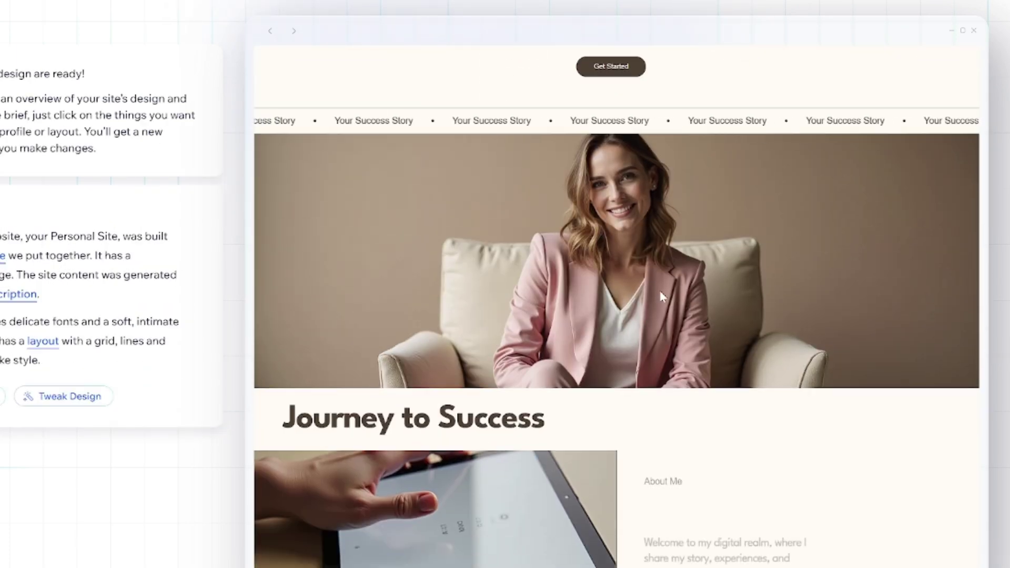
{"action": "scroll", "coordinate": [297, 311], "scroll_direction": "down", "scroll_amount": 12}
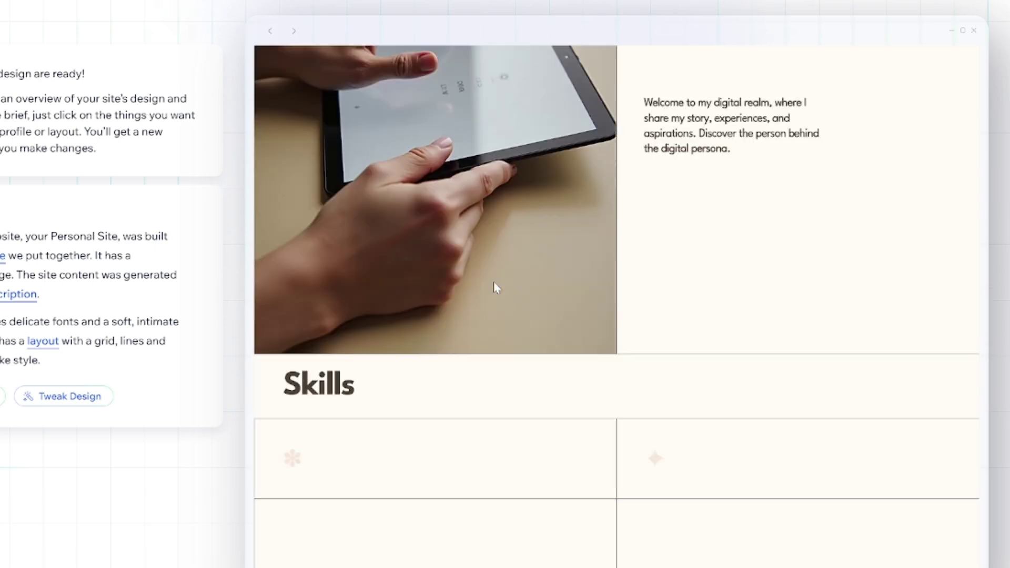
{"action": "scroll", "coordinate": [594, 253], "scroll_direction": "down", "scroll_amount": 5}
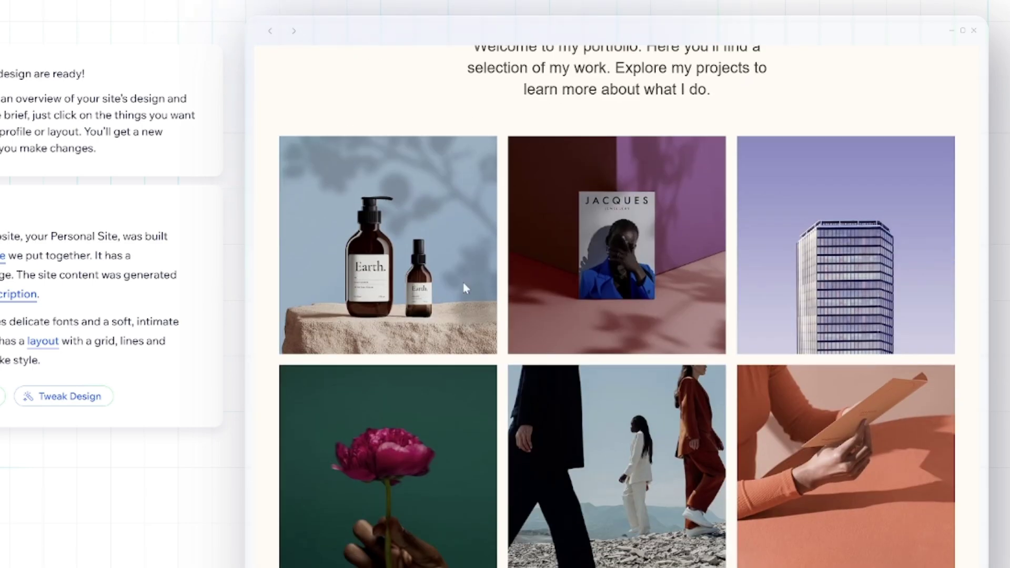
{"action": "scroll", "coordinate": [465, 288], "scroll_direction": "down", "scroll_amount": 5}
{"action": "scroll", "coordinate": [417, 279], "scroll_direction": "up", "scroll_amount": 4}
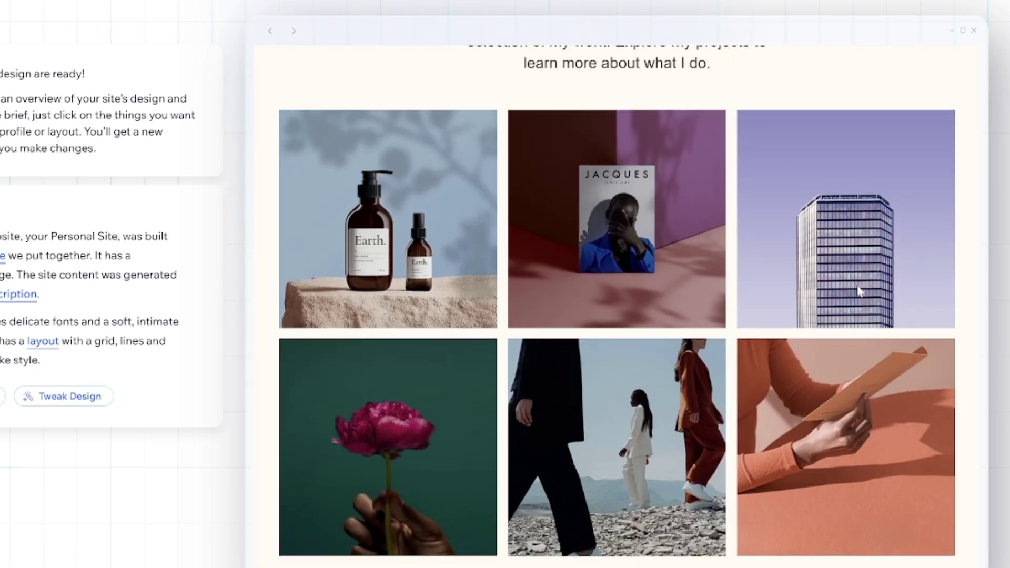
{"action": "scroll", "coordinate": [894, 298], "scroll_direction": "down", "scroll_amount": 4}
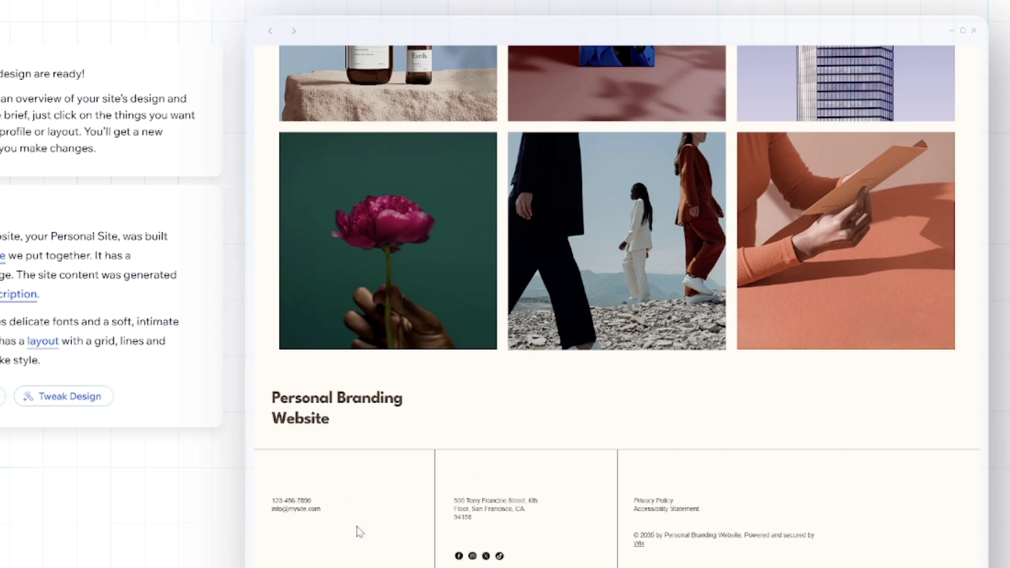
{"action": "scroll", "coordinate": [561, 426], "scroll_direction": "up", "scroll_amount": 15}
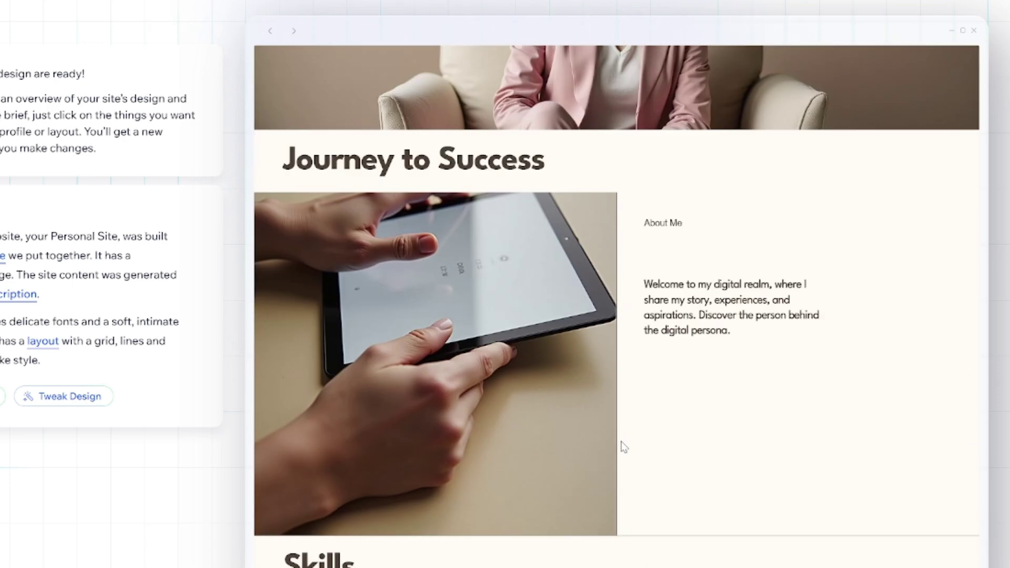
{"action": "scroll", "coordinate": [651, 343], "scroll_direction": "up", "scroll_amount": 7}
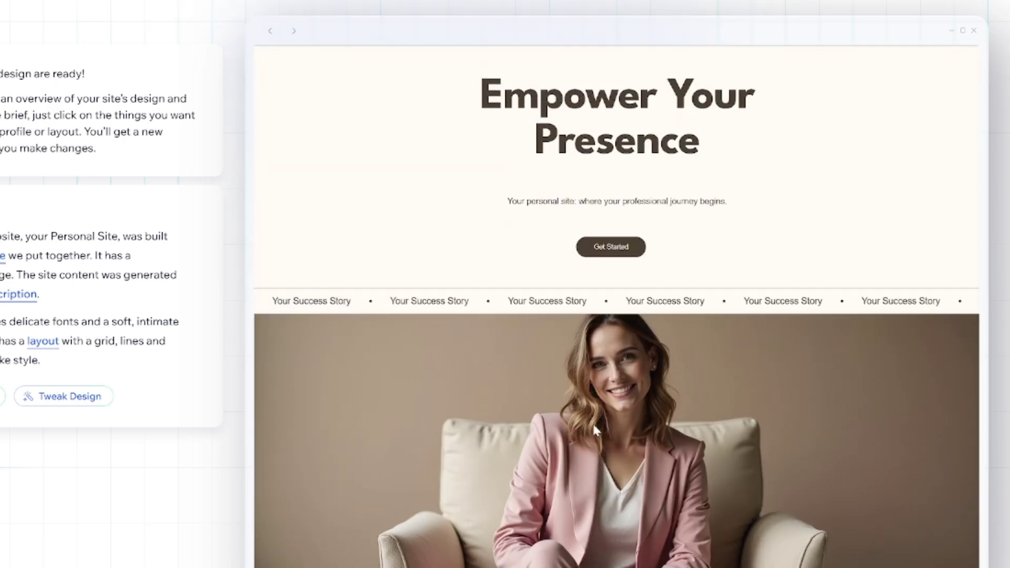
{"action": "scroll", "coordinate": [634, 404], "scroll_direction": "down", "scroll_amount": 3}
{"action": "scroll", "coordinate": [668, 405], "scroll_direction": "down", "scroll_amount": 3}
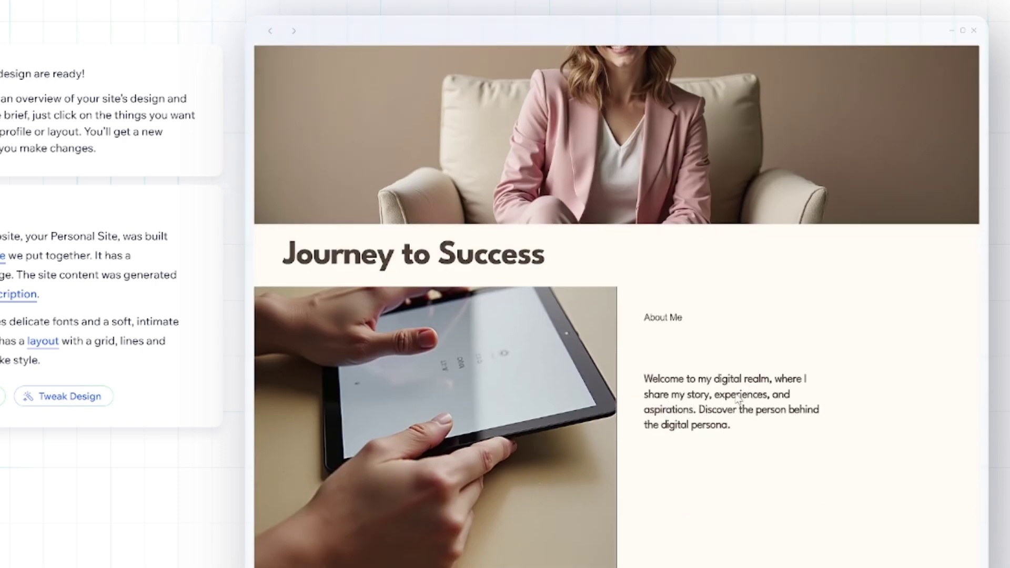
{"action": "scroll", "coordinate": [738, 398], "scroll_direction": "down", "scroll_amount": 15}
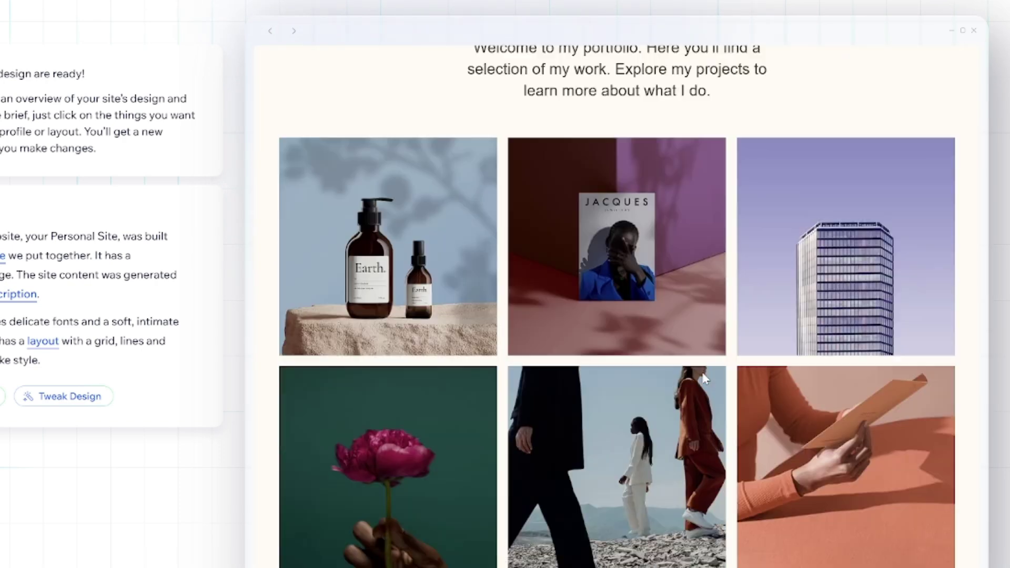
{"action": "scroll", "coordinate": [700, 368], "scroll_direction": "down", "scroll_amount": 5}
{"action": "scroll", "coordinate": [553, 434], "scroll_direction": "up", "scroll_amount": 9}
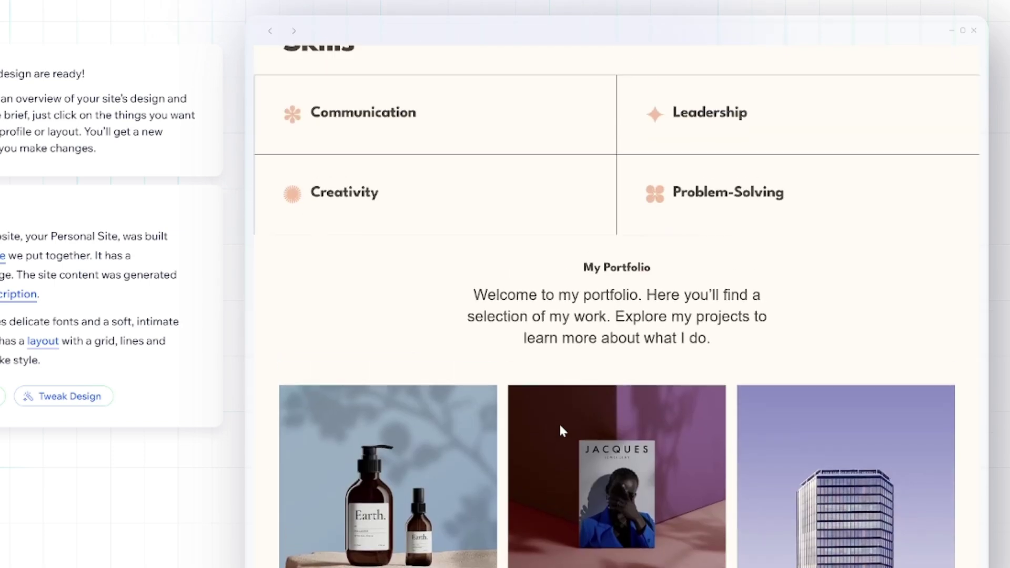
{"action": "scroll", "coordinate": [560, 429], "scroll_direction": "up", "scroll_amount": 15}
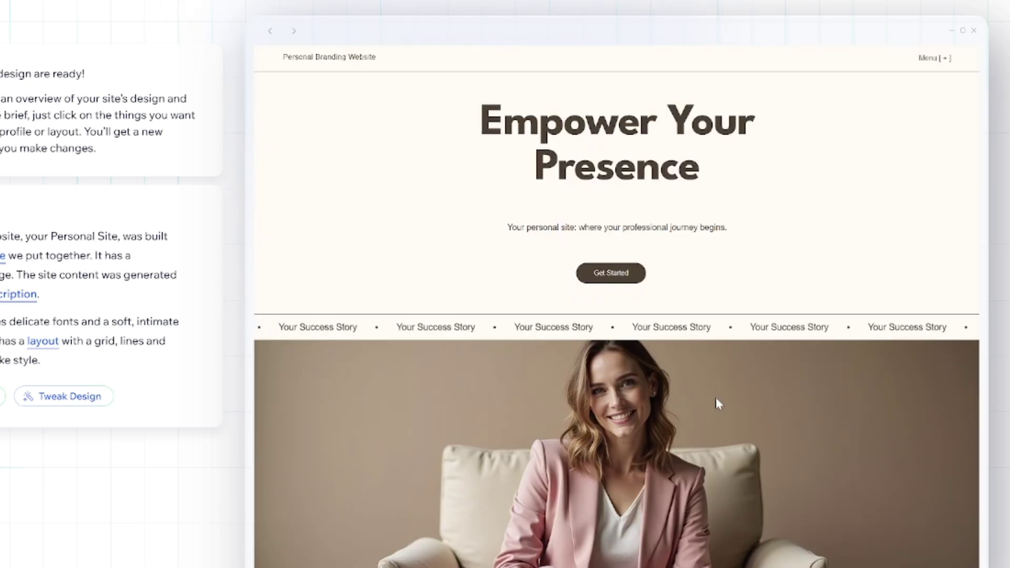